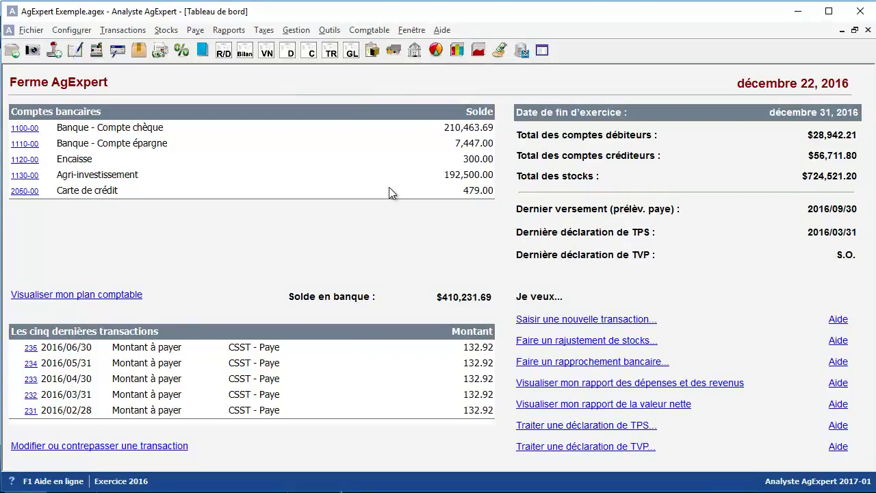
- Open the Trésorerie forecast and enter 12,111 for January and 12,222 for February on account 4050-01 Brasserie à deux rangs
{"action": "left_click", "coordinate": [295, 31]}
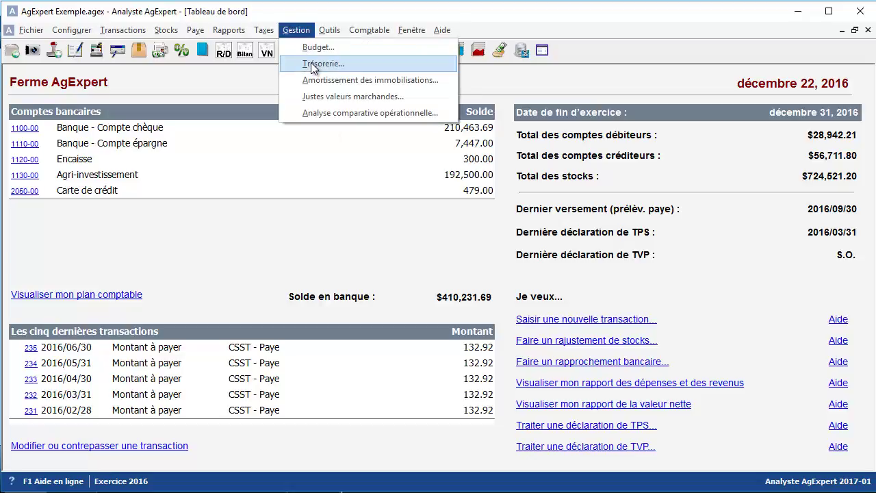
{"action": "left_click", "coordinate": [314, 64]}
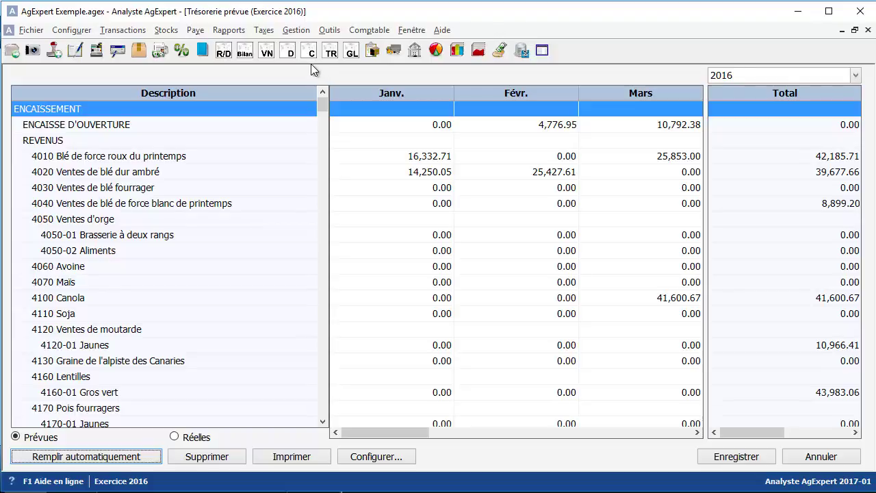
{"action": "left_click", "coordinate": [164, 218]}
{"action": "left_click", "coordinate": [179, 235]}
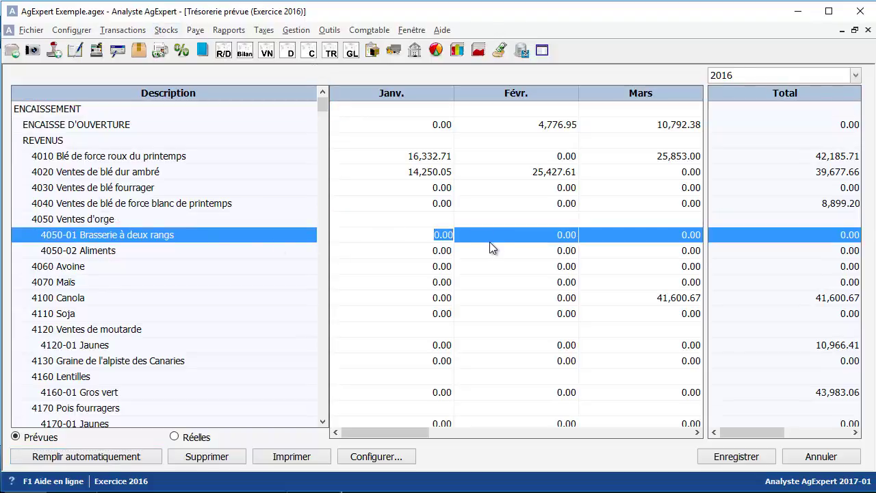
{"action": "type", "text": "12,111"}
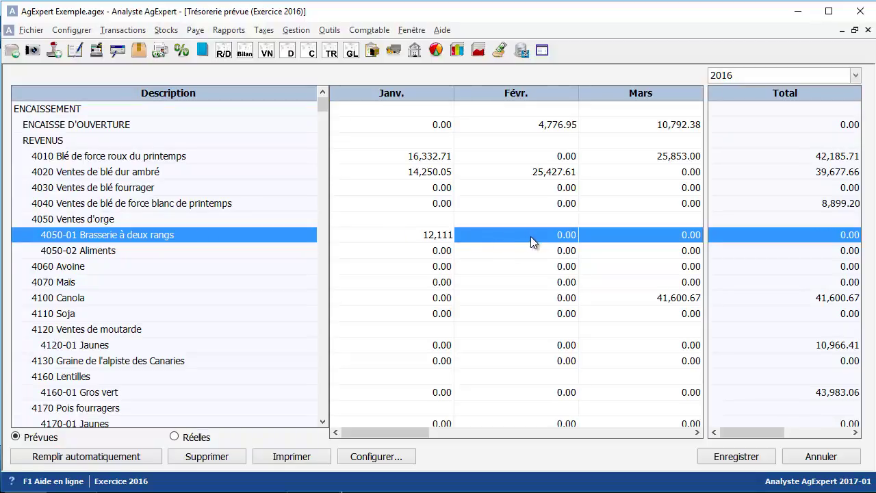
{"action": "left_click", "coordinate": [531, 236]}
{"action": "type", "text": "12"}
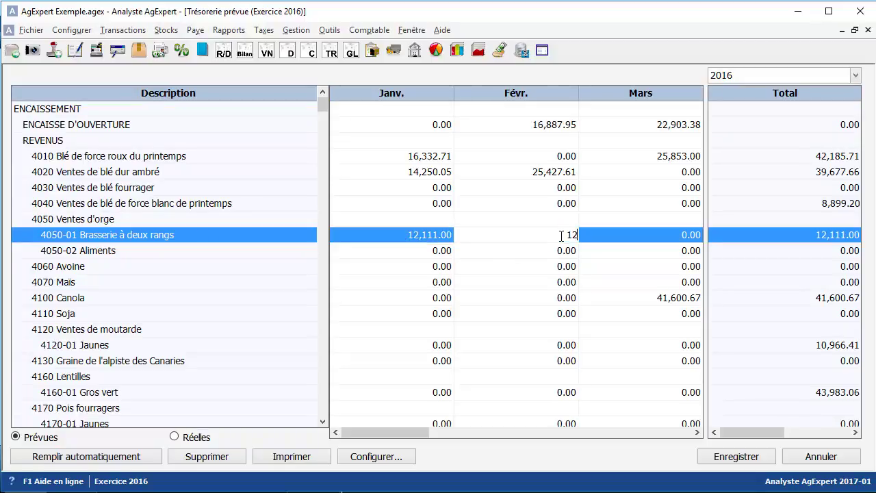
{"action": "type", "text": ",222"}
{"action": "key", "text": "Return"}
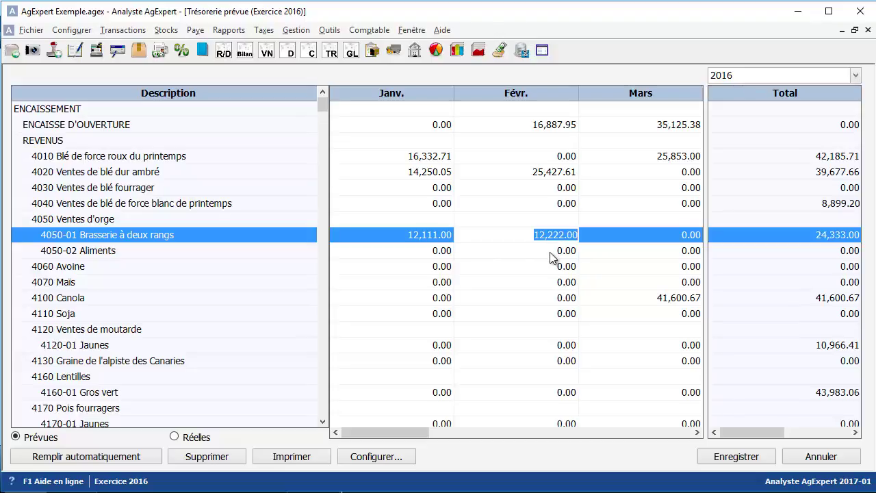
- Examine the April to June amounts and the Total and Exercice précédent columns of the forecast
{"action": "left_click", "coordinate": [830, 234]}
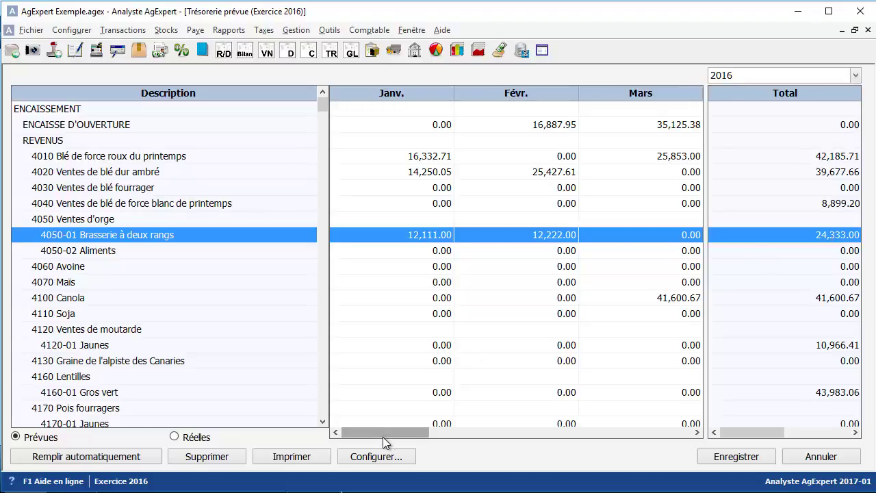
{"action": "left_click_drag", "start_coordinate": [383, 432], "coordinate": [472, 448]}
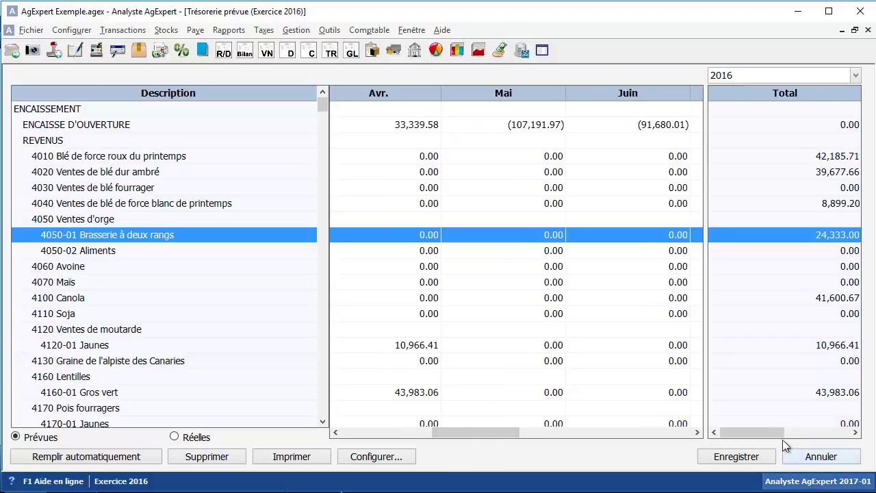
{"action": "mouse_move", "coordinate": [767, 432]}
{"action": "left_mouse_down"}
{"action": "mouse_move", "coordinate": [836, 435]}
{"action": "mouse_move", "coordinate": [755, 429]}
{"action": "left_mouse_up"}
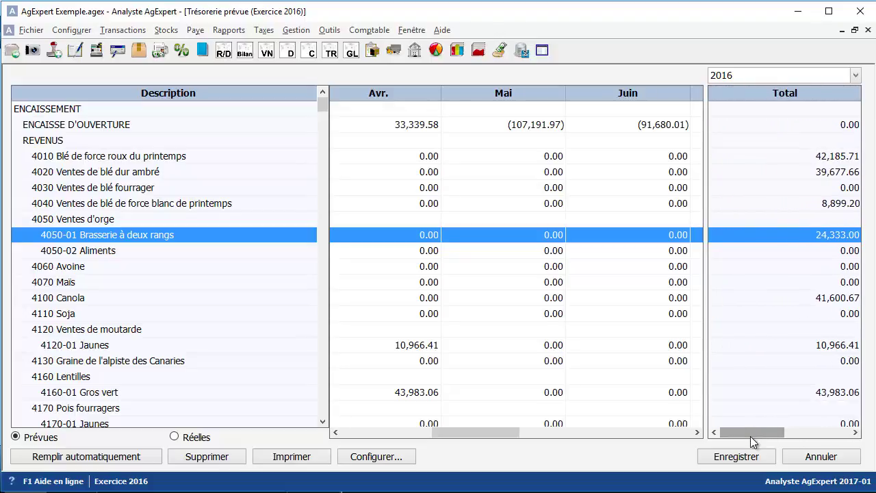
{"action": "left_click_drag", "start_coordinate": [753, 436], "coordinate": [816, 448]}
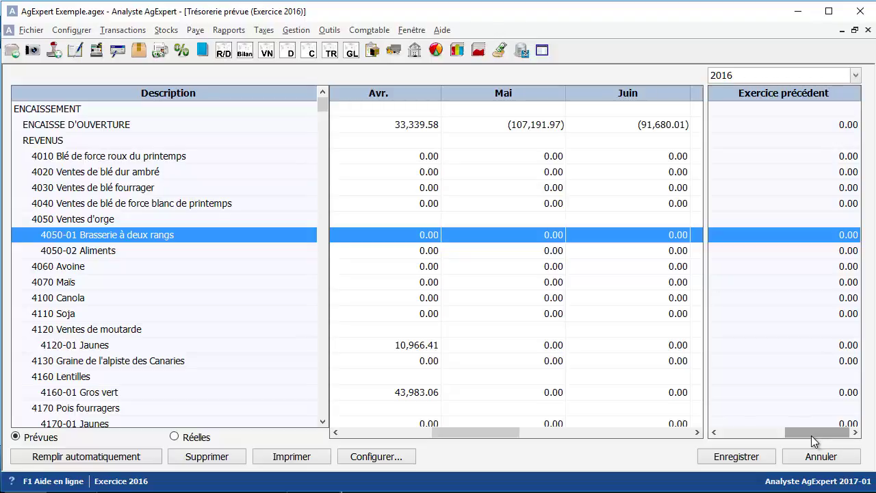
{"action": "left_click_drag", "start_coordinate": [811, 435], "coordinate": [734, 435]}
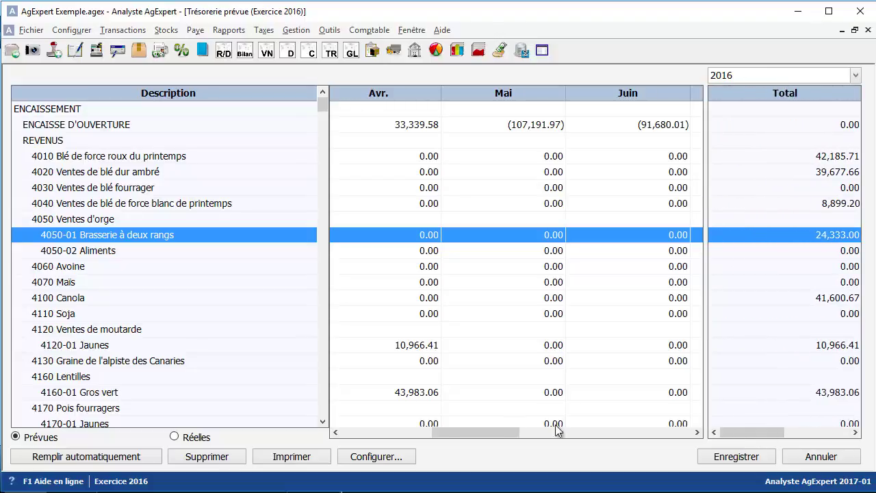
- Review the automatic fill methods for Ligne, Colonne and Feuille de travail, and close them without applying any
{"action": "left_click", "coordinate": [119, 457]}
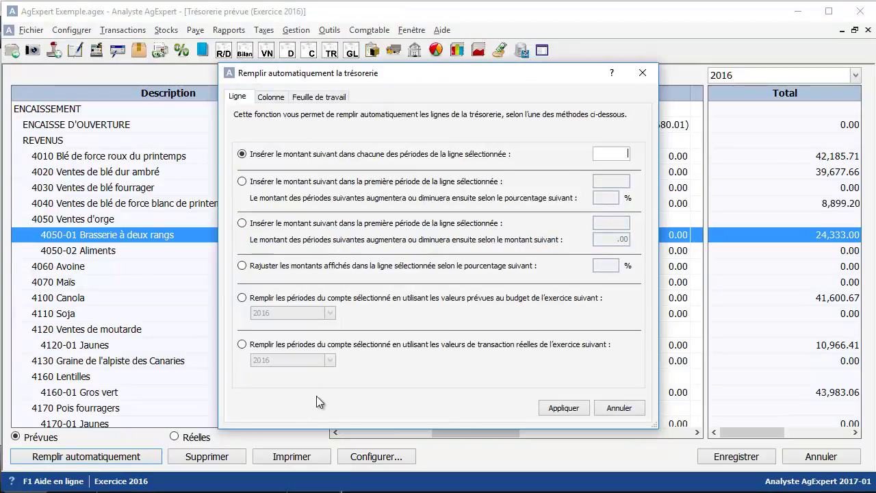
{"action": "left_click", "coordinate": [268, 96]}
{"action": "left_click", "coordinate": [316, 98]}
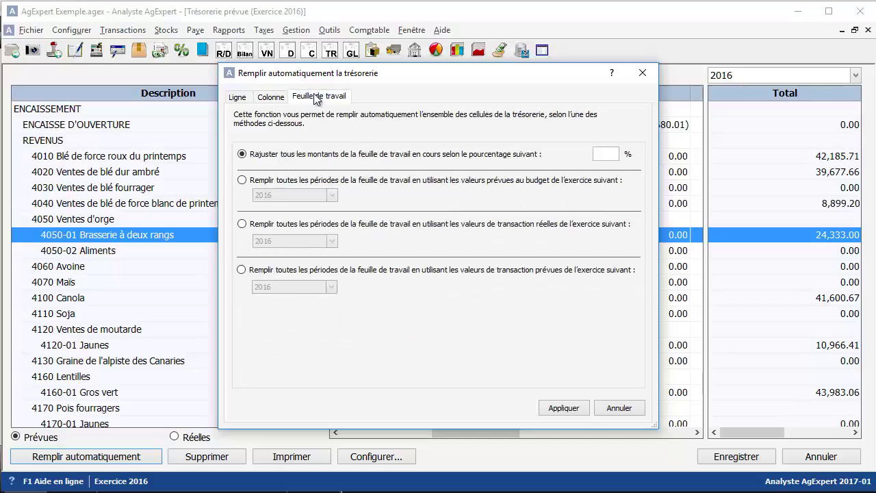
{"action": "left_click", "coordinate": [628, 407]}
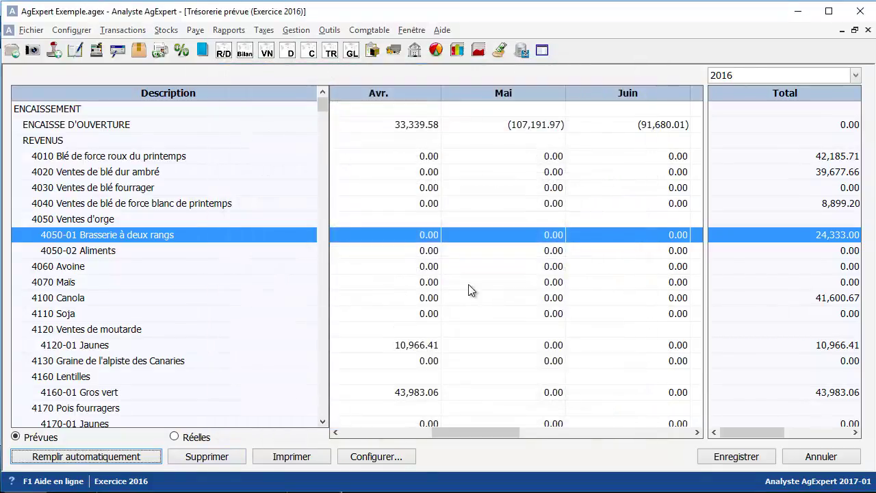
- Delete all forecast values in the 4050-01 Brasserie à deux rangs row using the Ligne sélectionnée option
{"action": "left_click", "coordinate": [411, 432]}
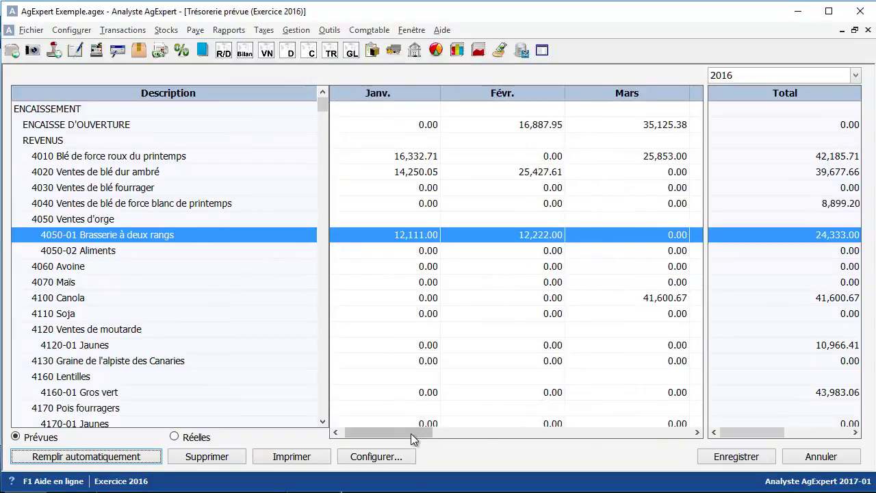
{"action": "left_click", "coordinate": [410, 235]}
{"action": "left_click", "coordinate": [404, 251]}
{"action": "left_click", "coordinate": [404, 237]}
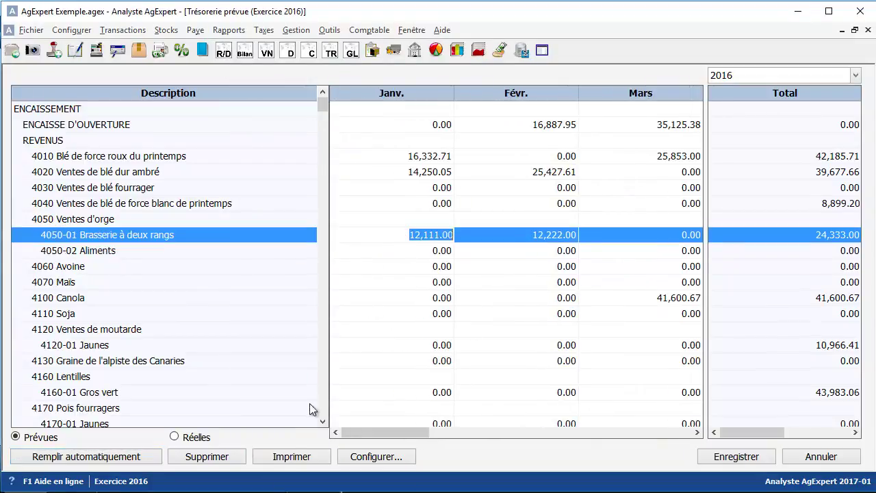
{"action": "left_click", "coordinate": [211, 458]}
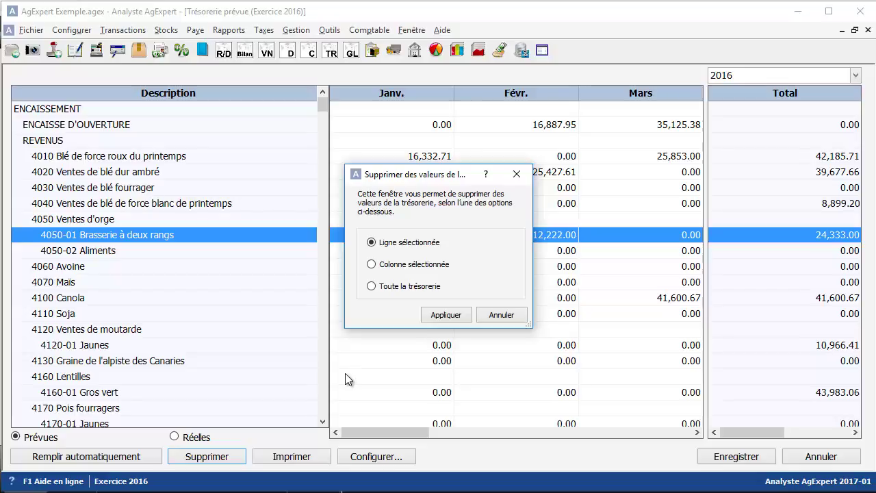
{"action": "left_click", "coordinate": [446, 315]}
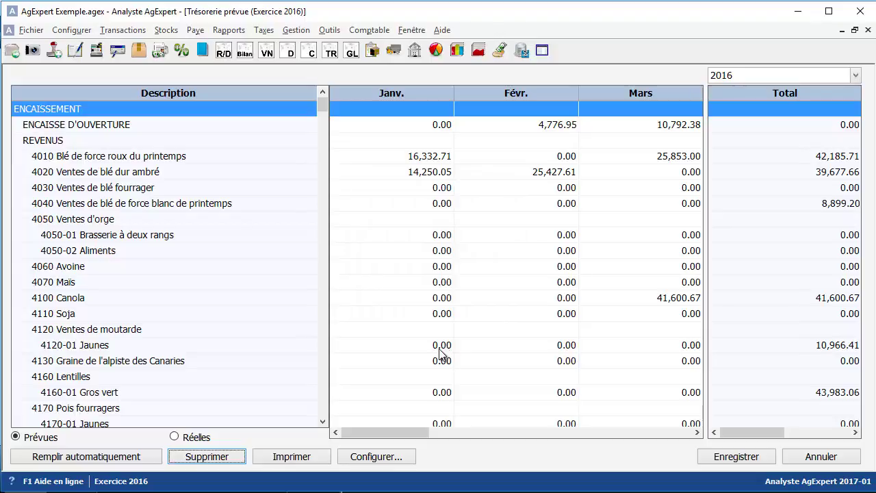
- Set the monthly cash flow report to show accounts with a zero balance, and cancel without producing it
{"action": "left_click", "coordinate": [311, 465]}
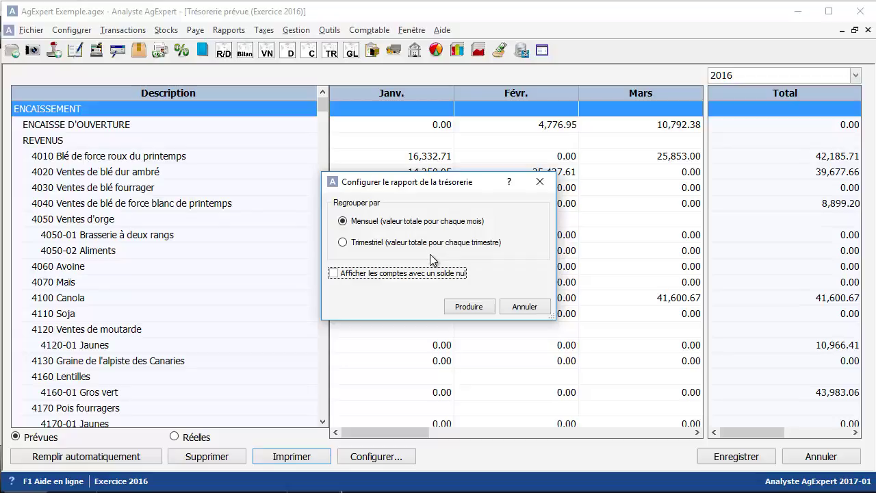
{"action": "left_click", "coordinate": [416, 275]}
{"action": "left_click", "coordinate": [519, 307]}
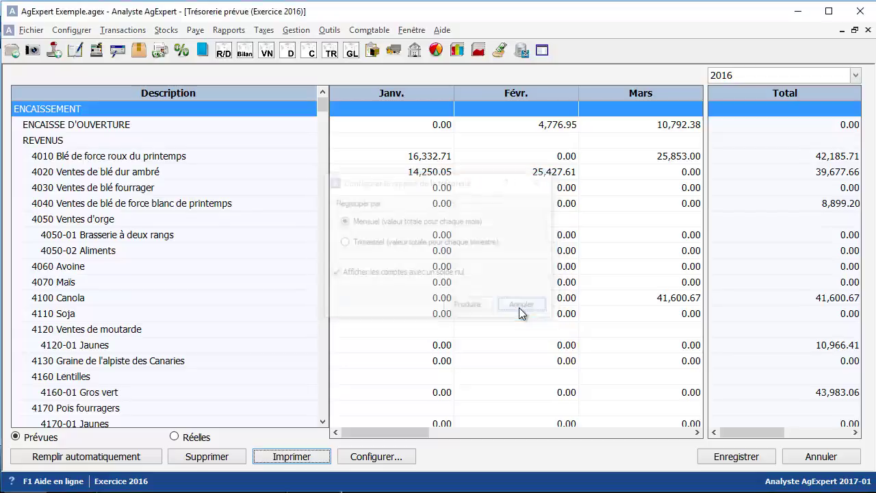
- Open the cash flow configuration without saving the forecast changes, and clear the sections assigned to 1. Obligations under 1140 Placements
{"action": "left_click", "coordinate": [397, 460]}
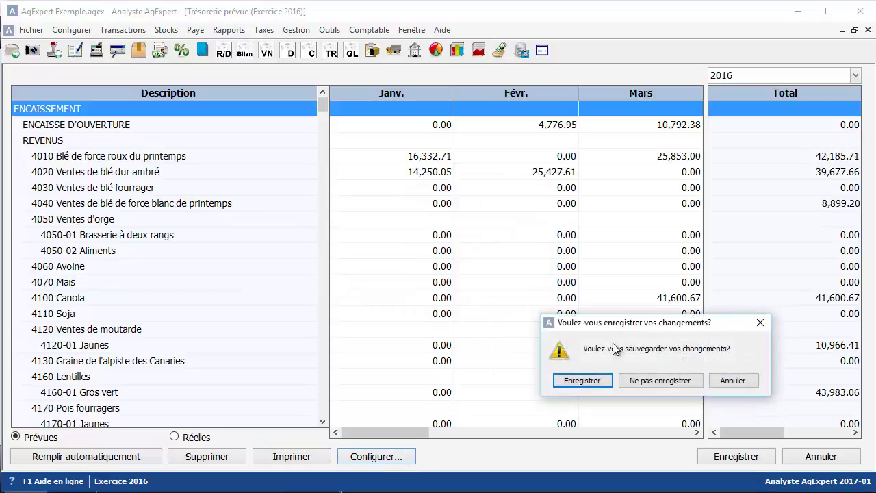
{"action": "left_click", "coordinate": [648, 382]}
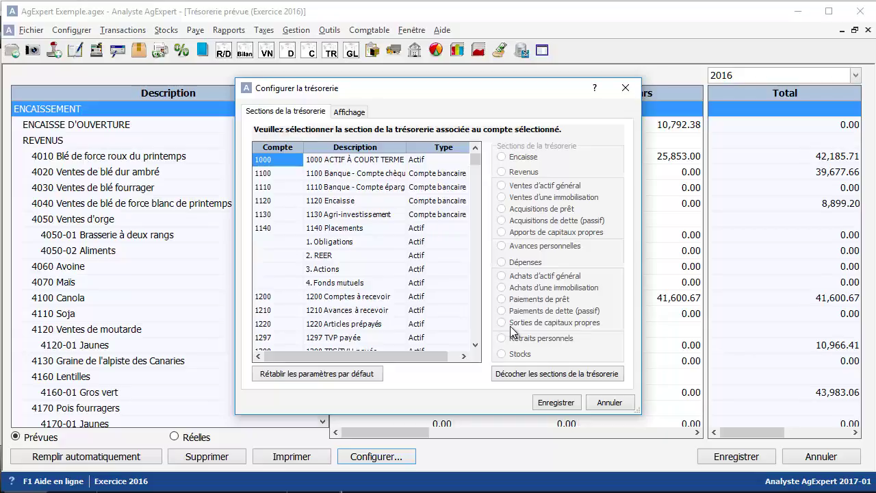
{"action": "left_click", "coordinate": [327, 247]}
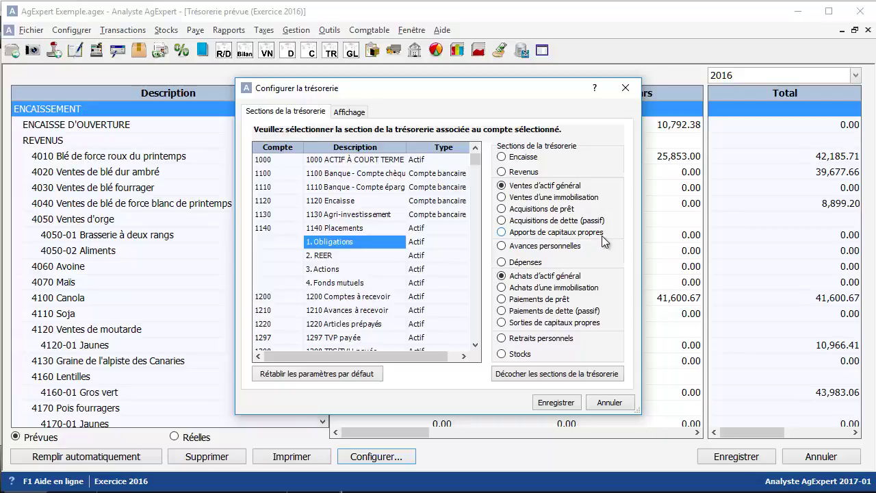
{"action": "left_click", "coordinate": [579, 379]}
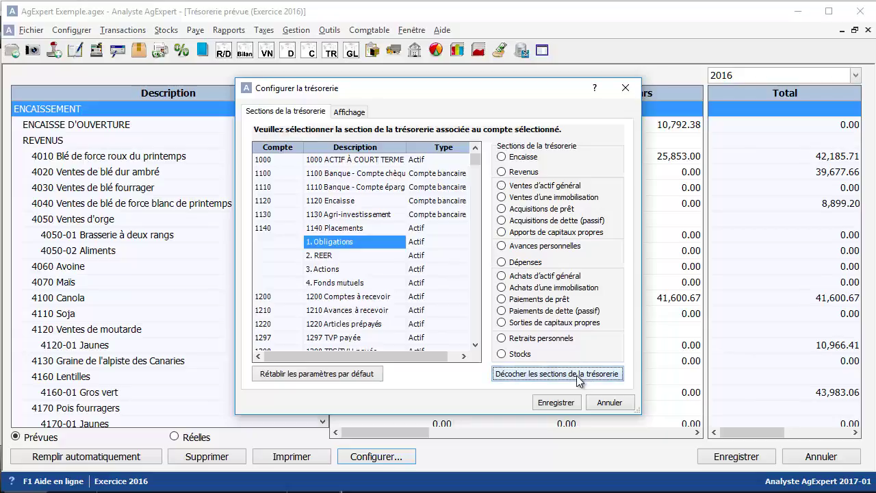
- Restore the default section settings, review the Exercice précédent and stock account display options, and save the configuration
{"action": "left_click", "coordinate": [347, 373]}
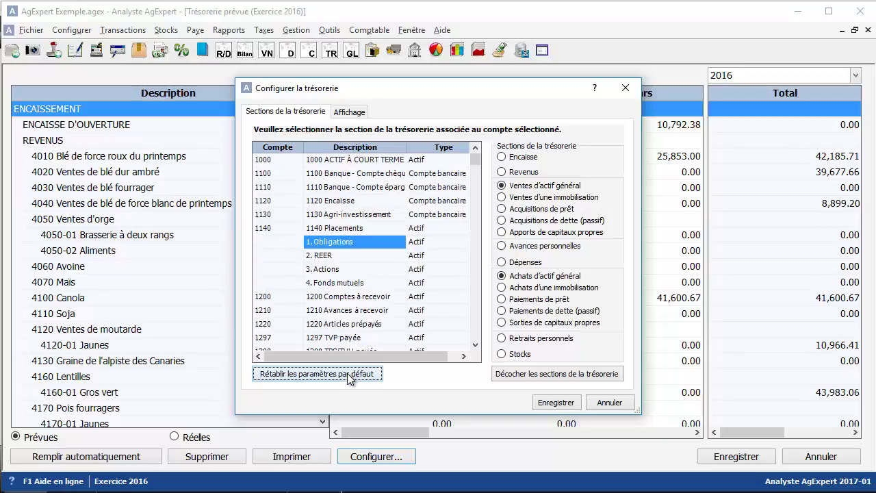
{"action": "left_click", "coordinate": [364, 112]}
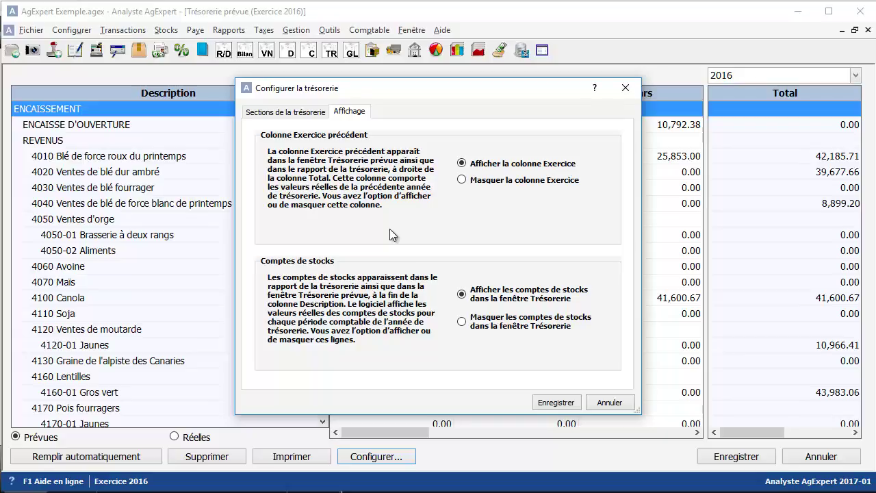
{"action": "left_click", "coordinate": [554, 401]}
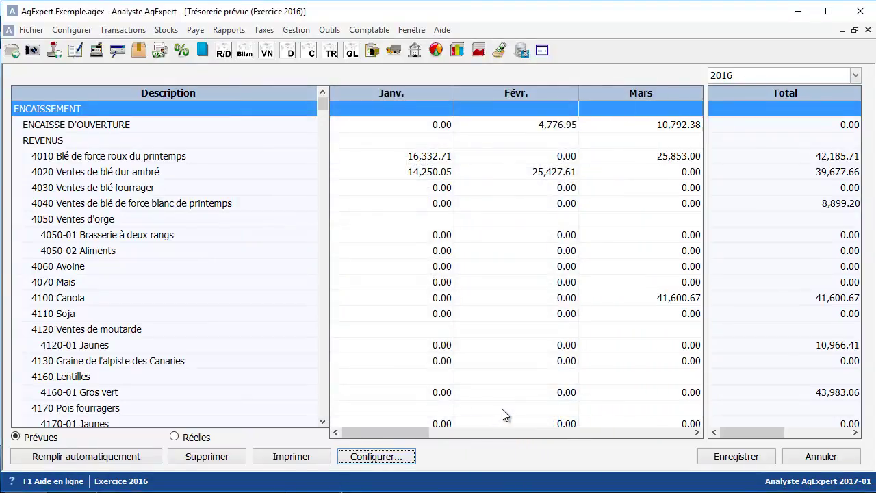
- Switch to the actual (Réelles) cash flow, look through its revenue accounts, and return to the forecast (Prévues) view
{"action": "left_click", "coordinate": [175, 436]}
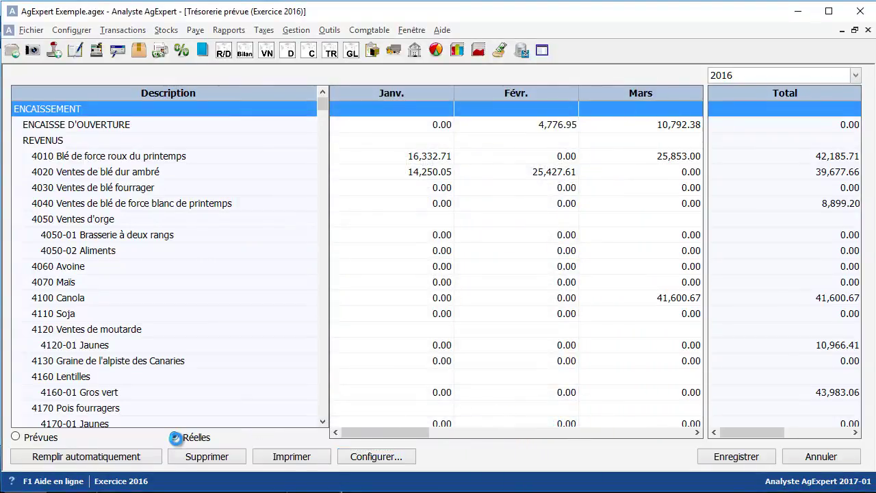
{"action": "left_click", "coordinate": [38, 439]}
{"action": "left_click", "coordinate": [176, 437]}
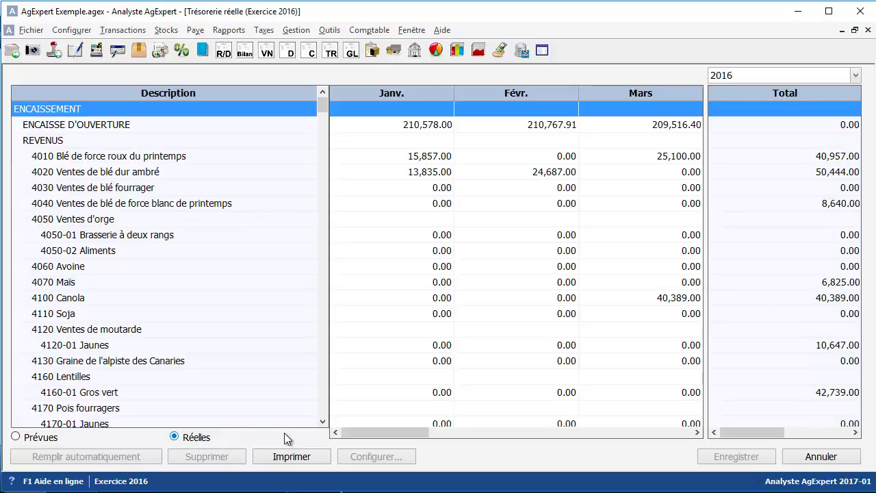
{"action": "left_click_drag", "start_coordinate": [354, 433], "coordinate": [293, 163]}
{"action": "scroll", "coordinate": [322, 118], "scroll_direction": "down", "scroll_amount": 7}
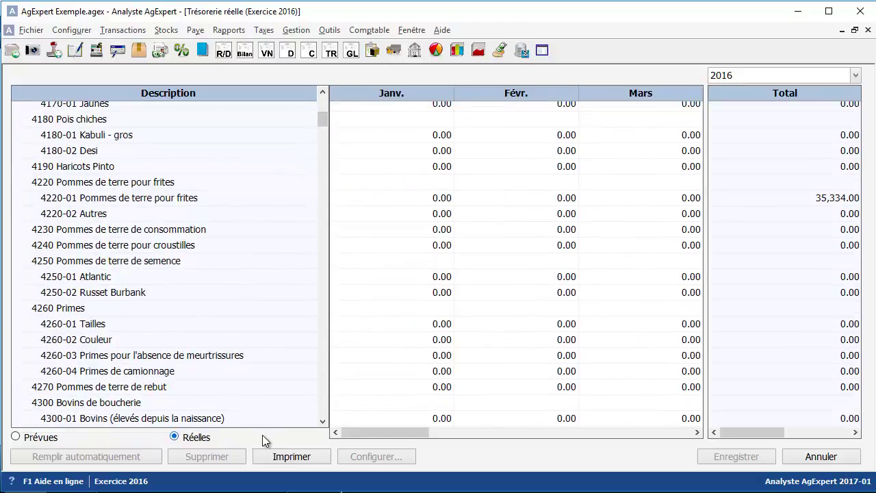
{"action": "left_click", "coordinate": [49, 437]}
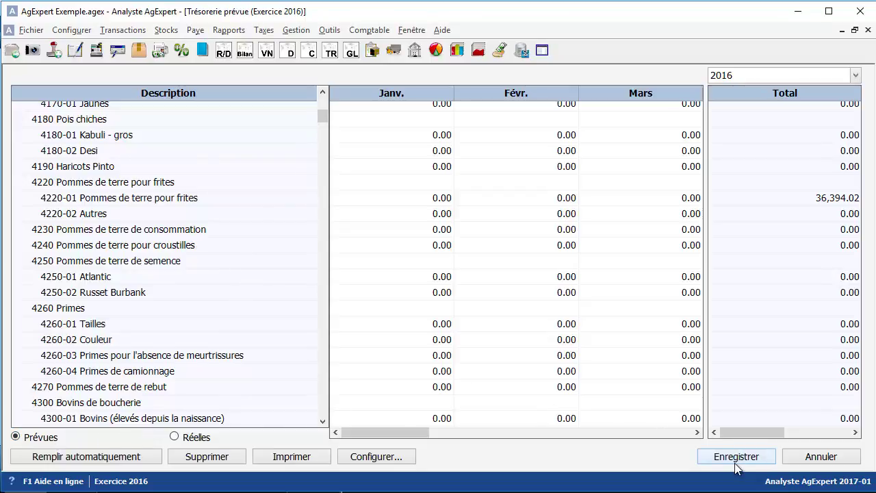